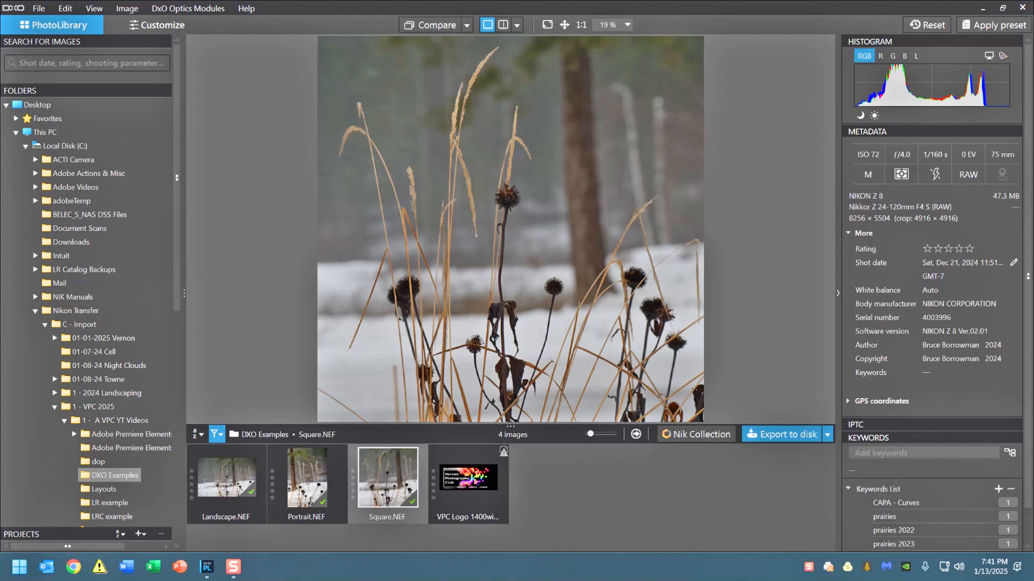
Select Landscape.NEF and open its export-to-disk options with resizing enabled
click(227, 478)
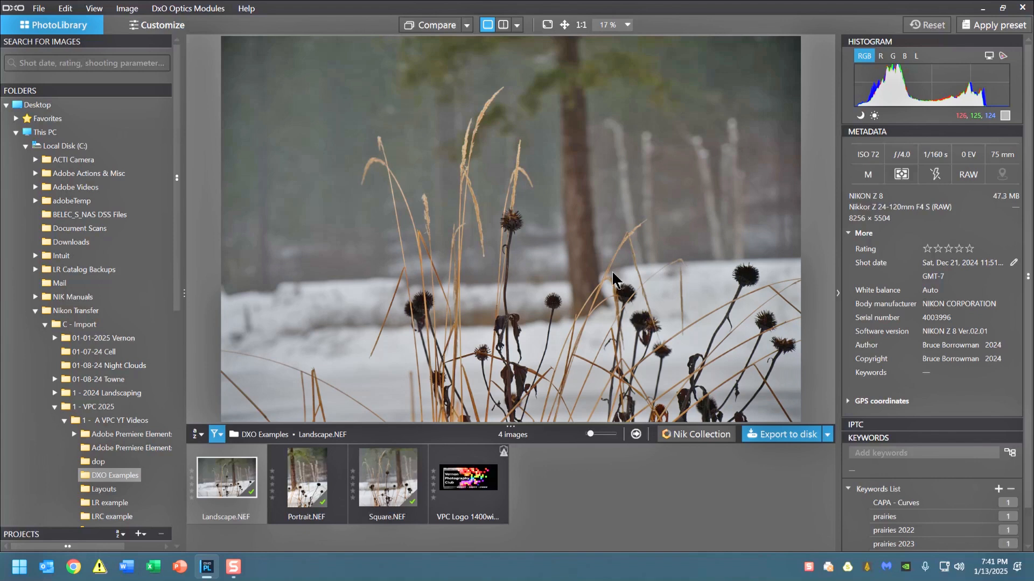
scroll(468, 159, down, 1)
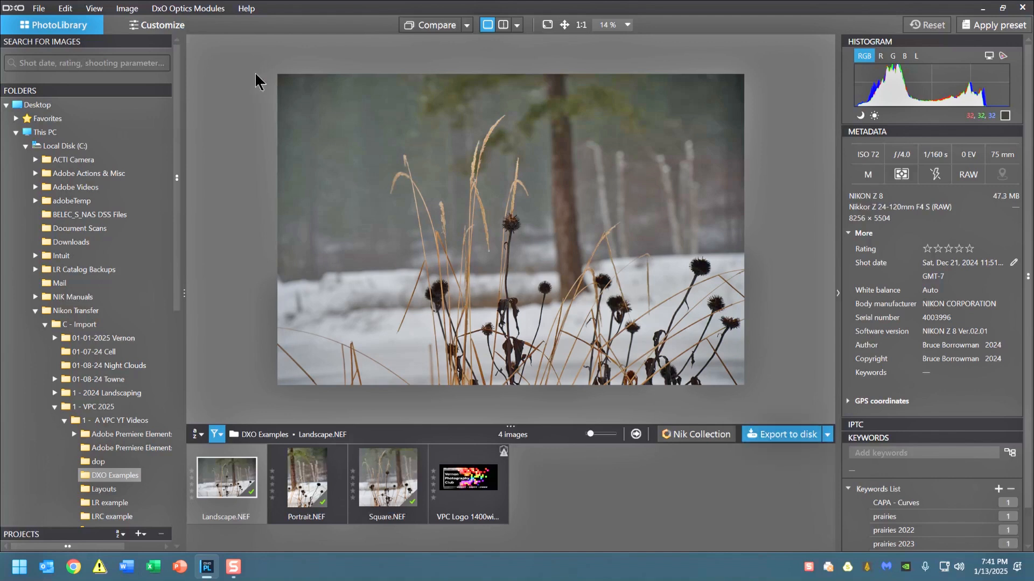
right_click(432, 162)
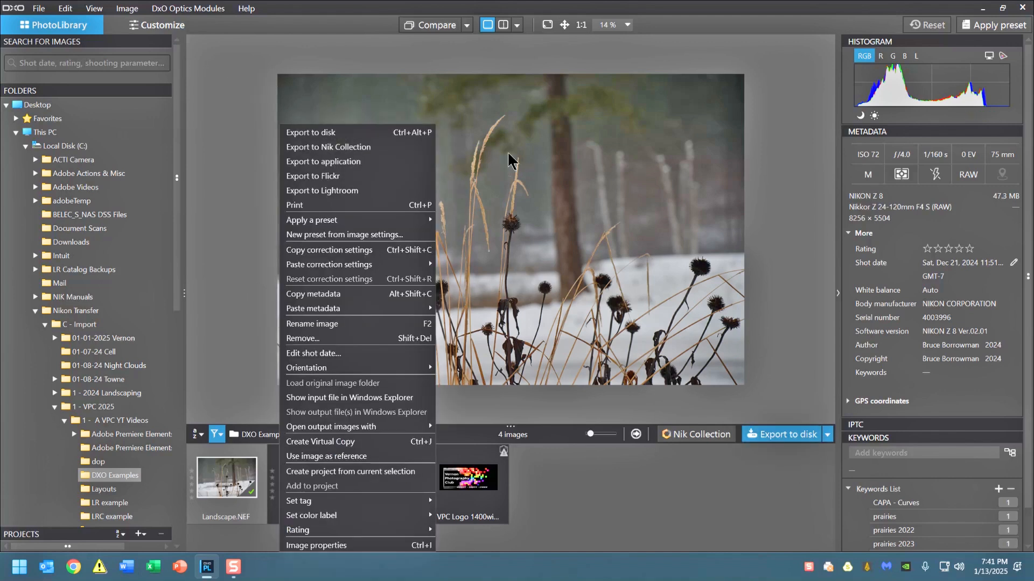
click(38, 8)
click(39, 8)
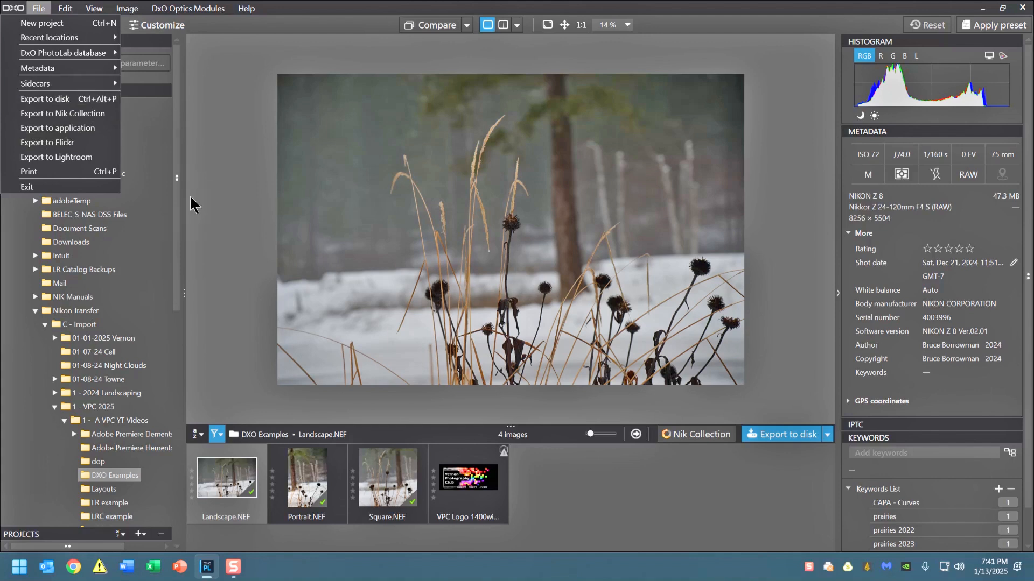
click(79, 98)
click(584, 228)
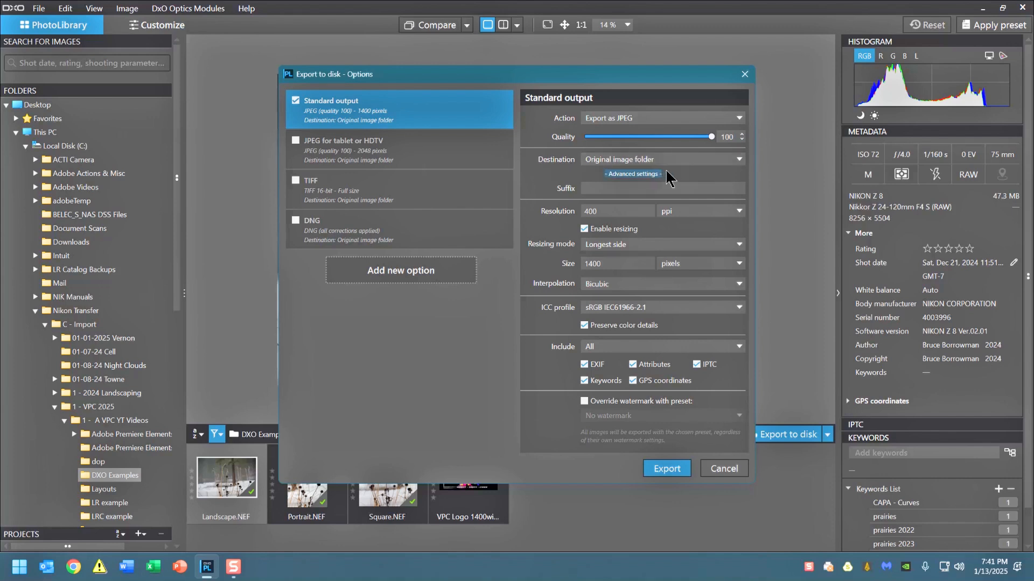
Export Landscape.NEF as a quality-100 JPEG to the original image folder at 400 ppi, with the longest side at 1400 pixels
click(741, 157)
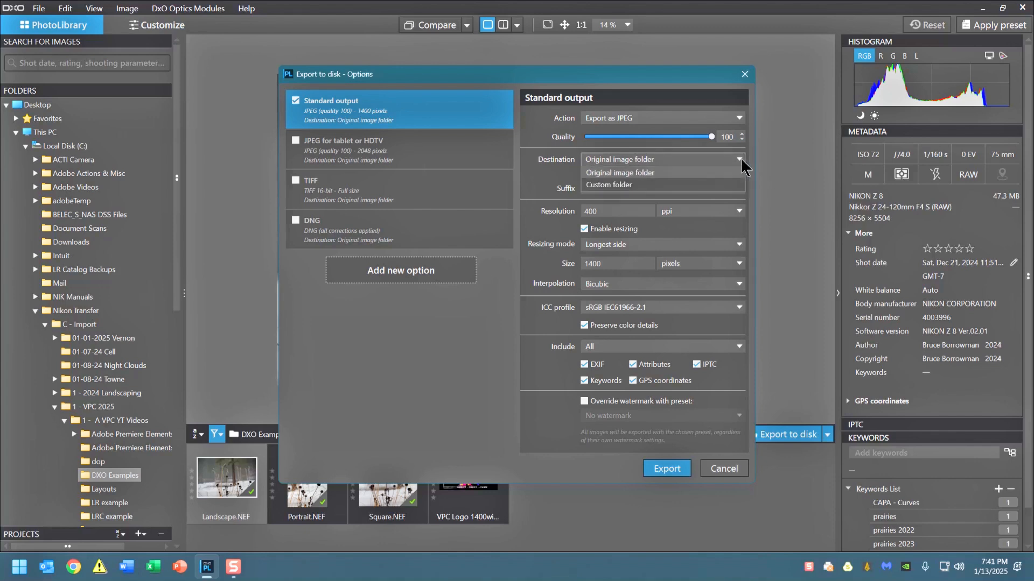
click(676, 196)
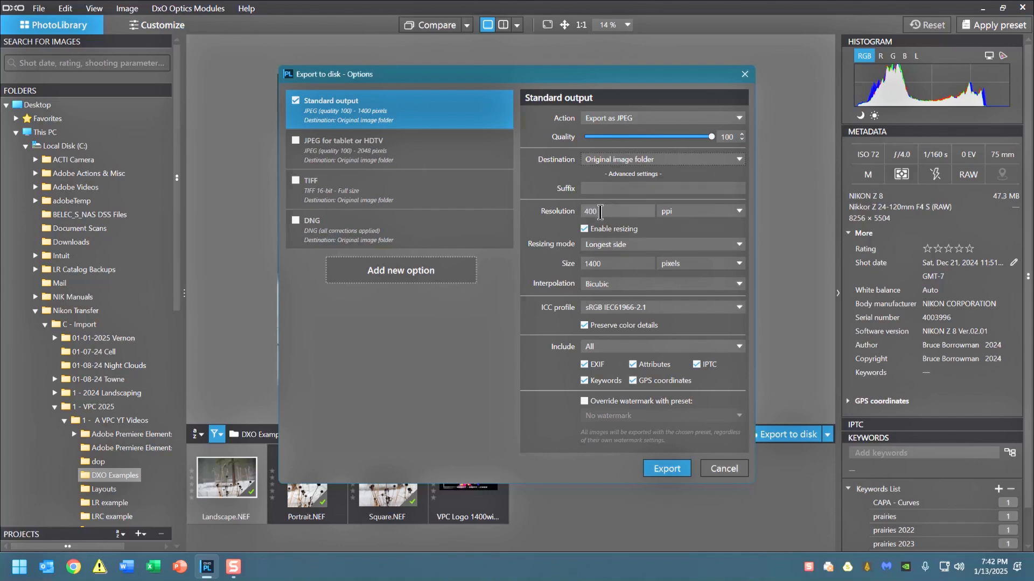
click(637, 249)
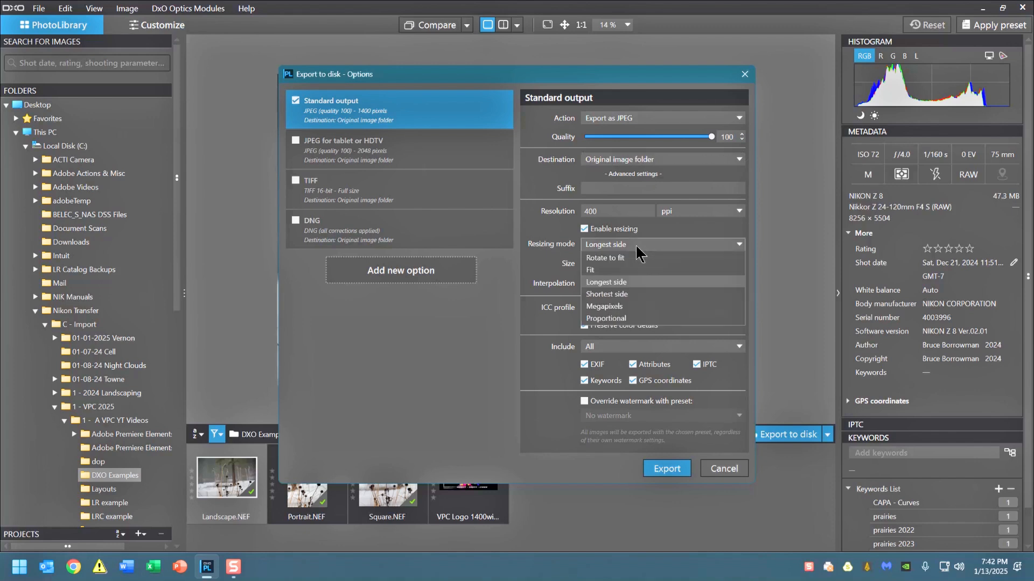
click(637, 250)
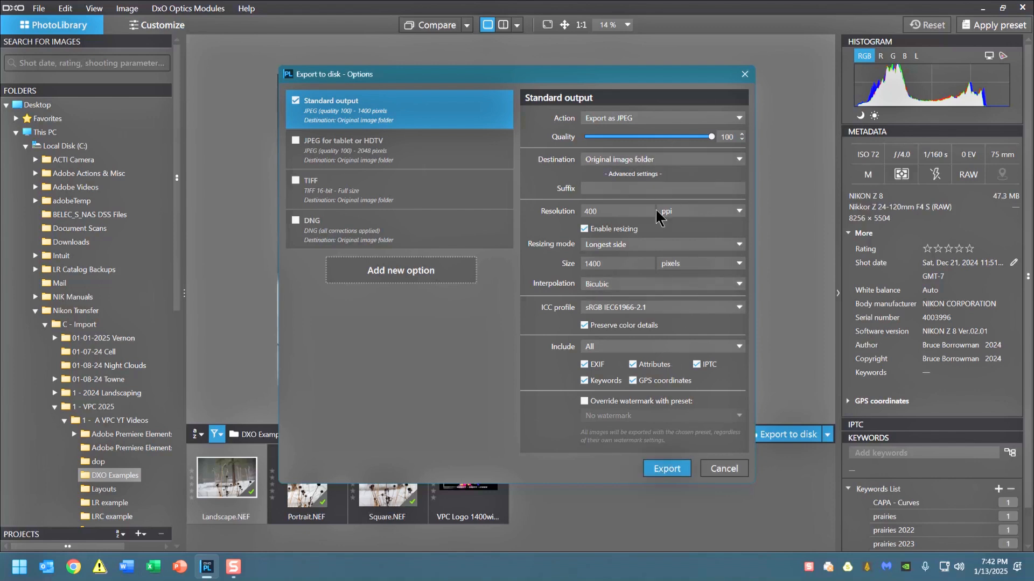
click(657, 468)
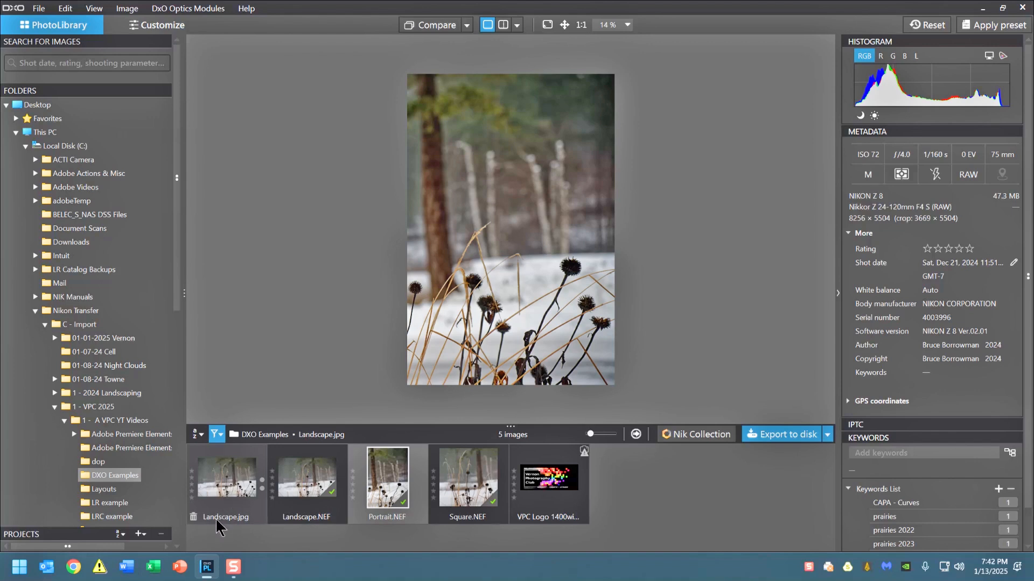
Examine the exported Landscape.jpg and the actions available for it
right_click(235, 477)
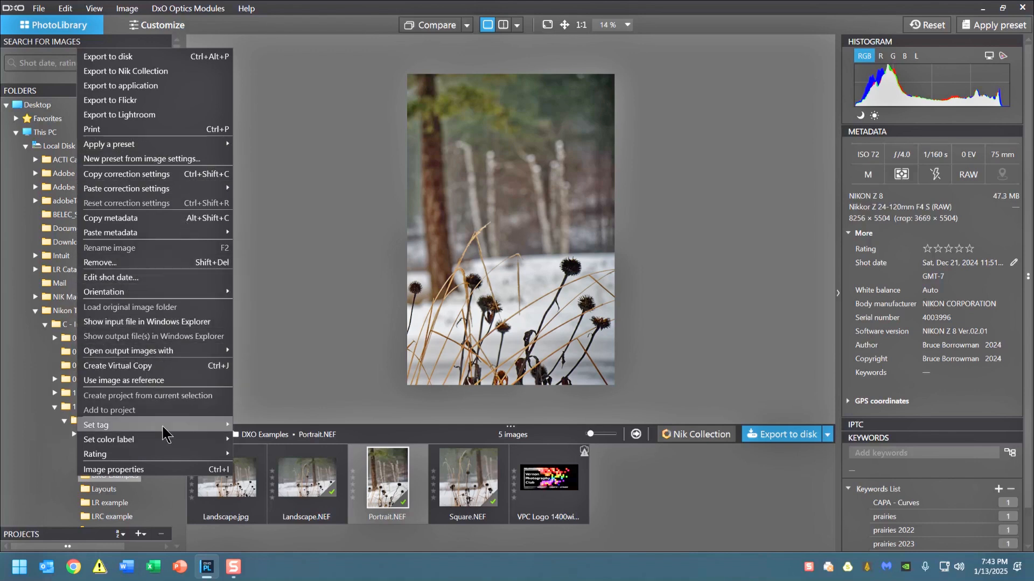
click(533, 527)
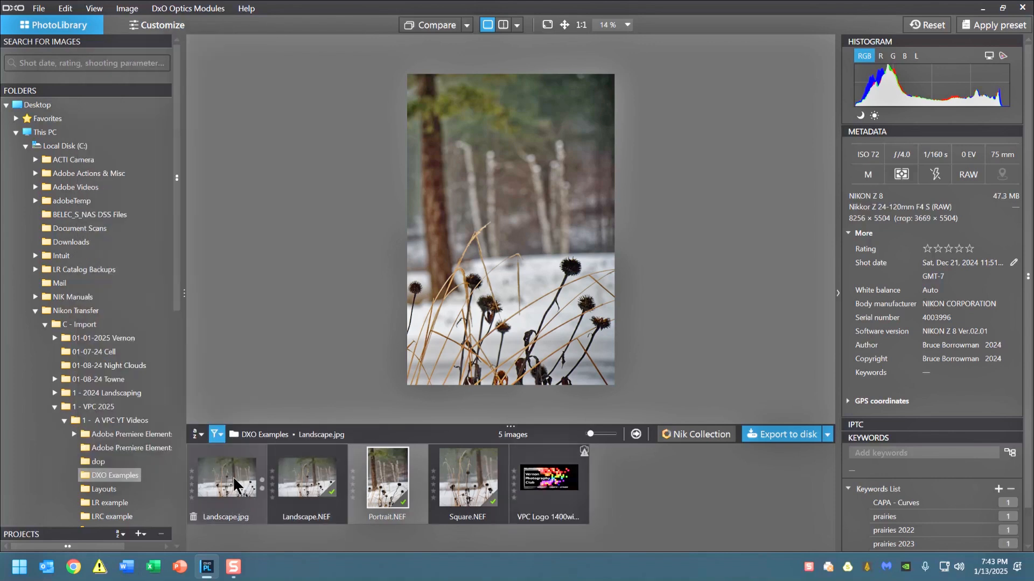
click(231, 519)
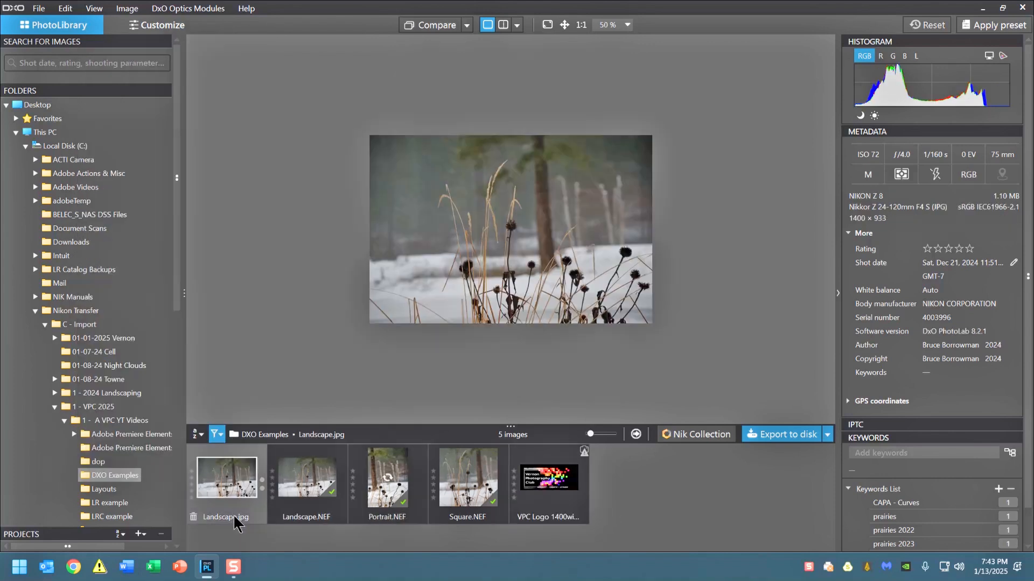
right_click(235, 524)
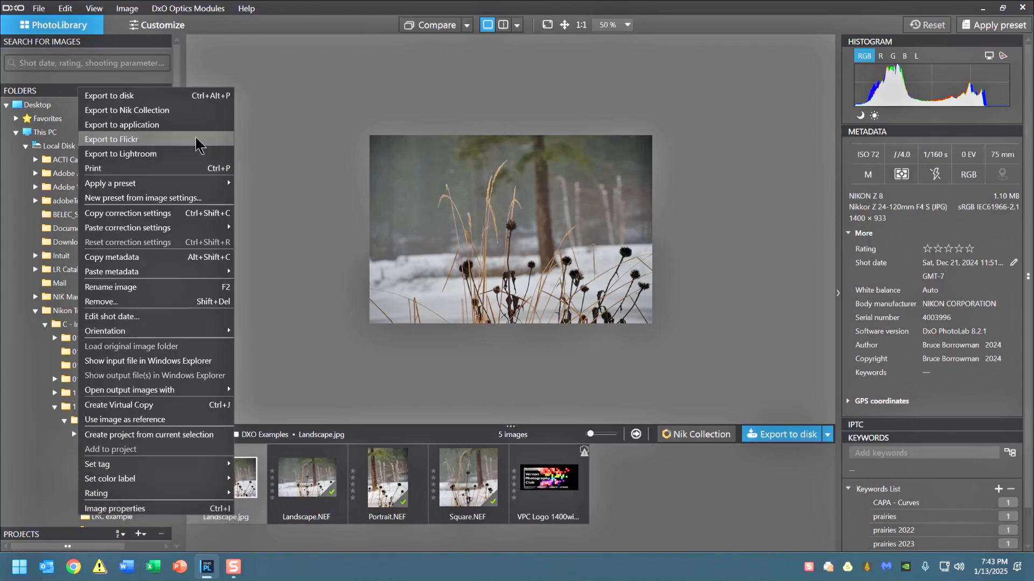
click(212, 537)
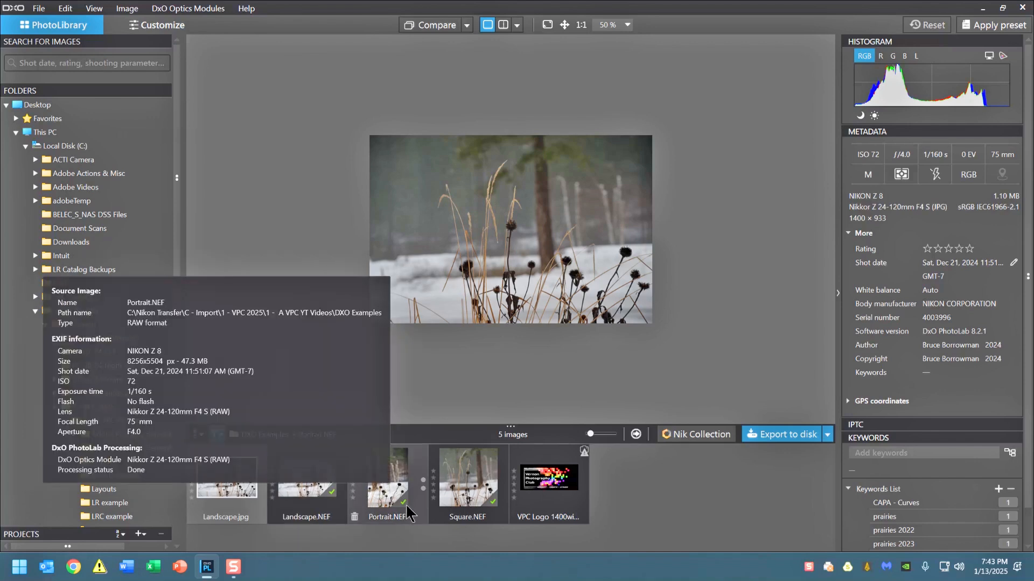
Export Portrait.NEF and Square.NEF as separate JPEGs to the original folder, with the longest side set to 1050 pixels
click(387, 479)
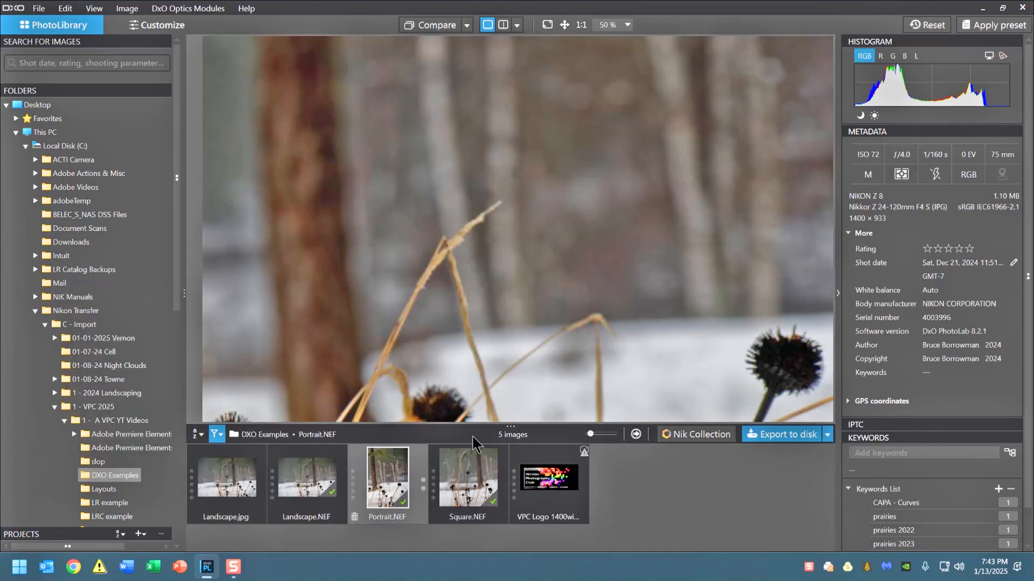
click(785, 436)
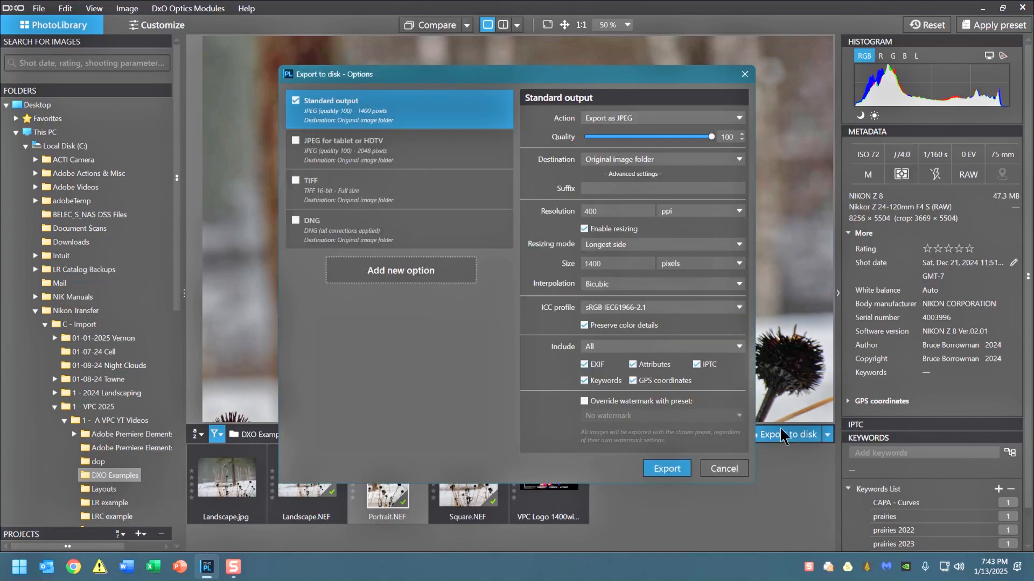
click(613, 264)
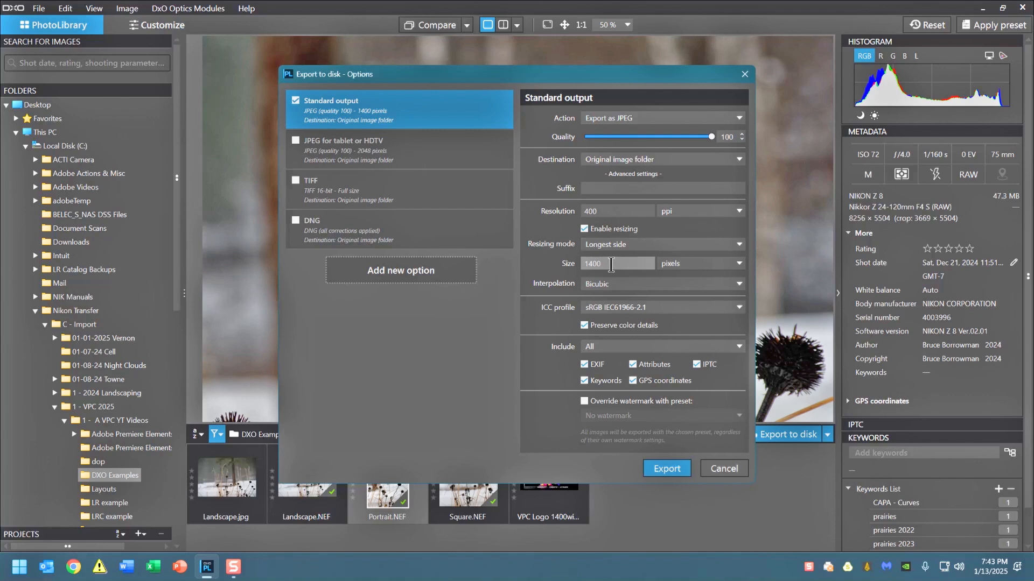
text(105)
click(667, 468)
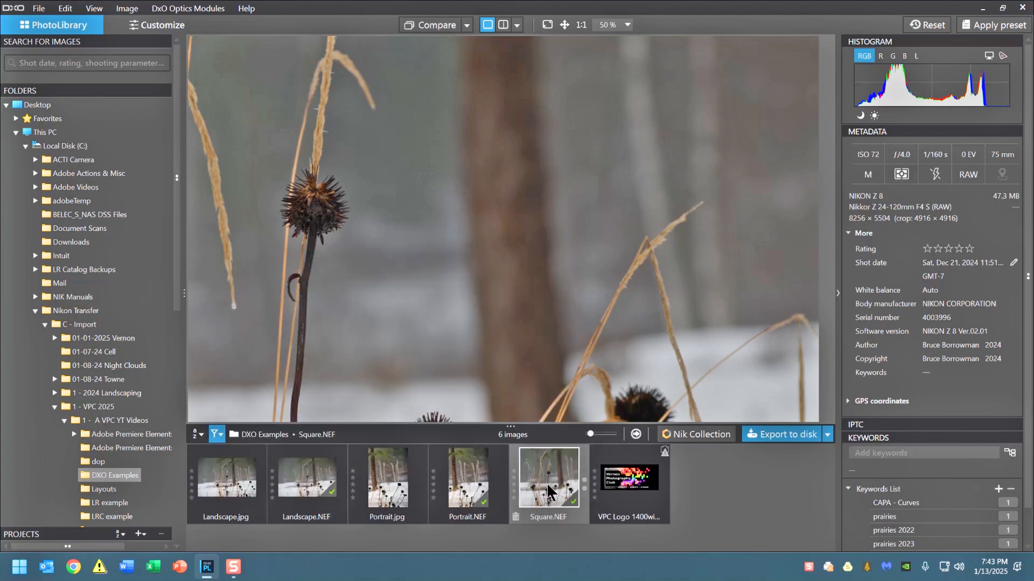
click(775, 436)
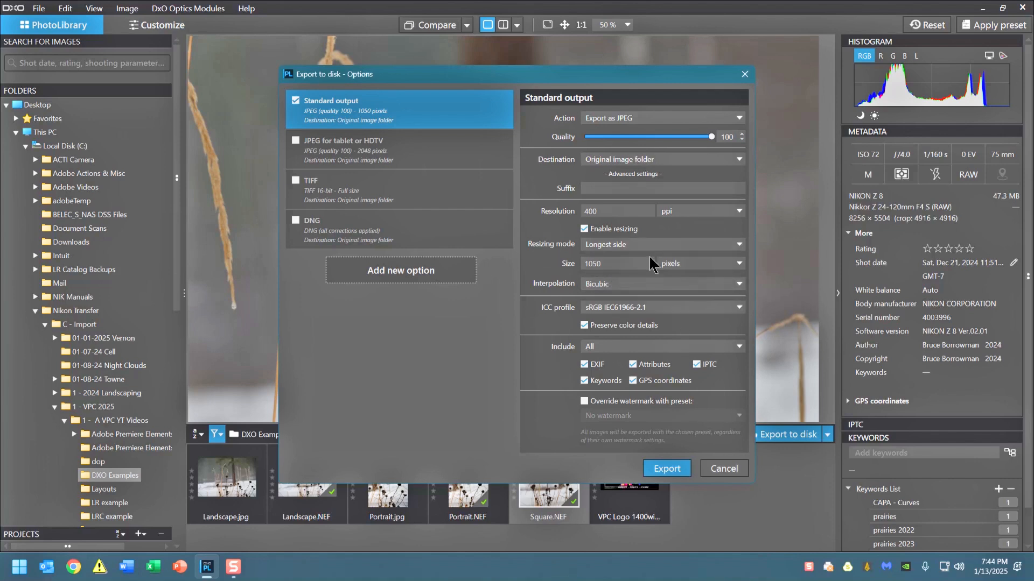
click(668, 468)
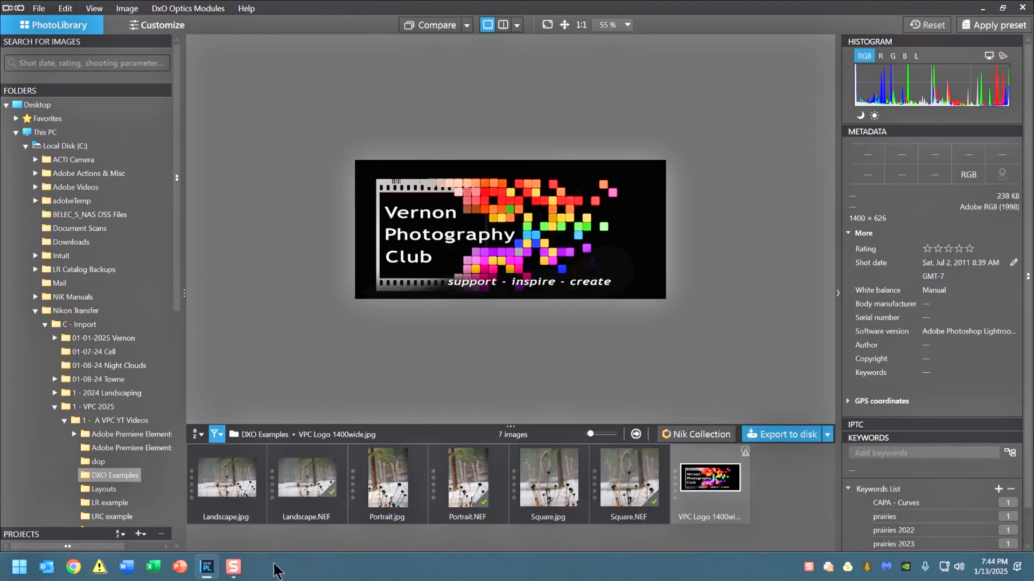
Switch to File Explorer and check the exported JPEG file sizes in the DXO Examples folder, closing the window when done
click(100, 568)
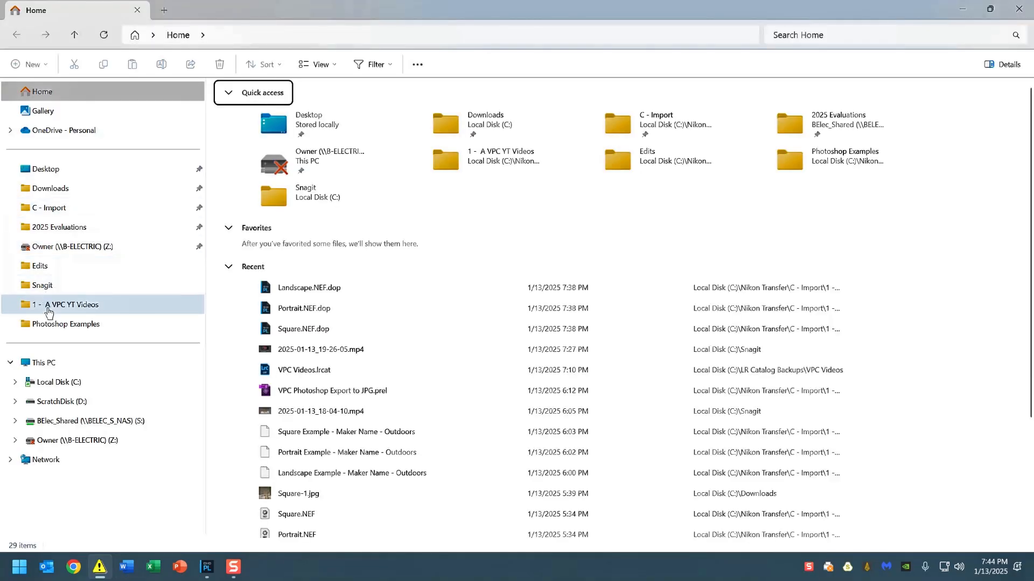
click(49, 311)
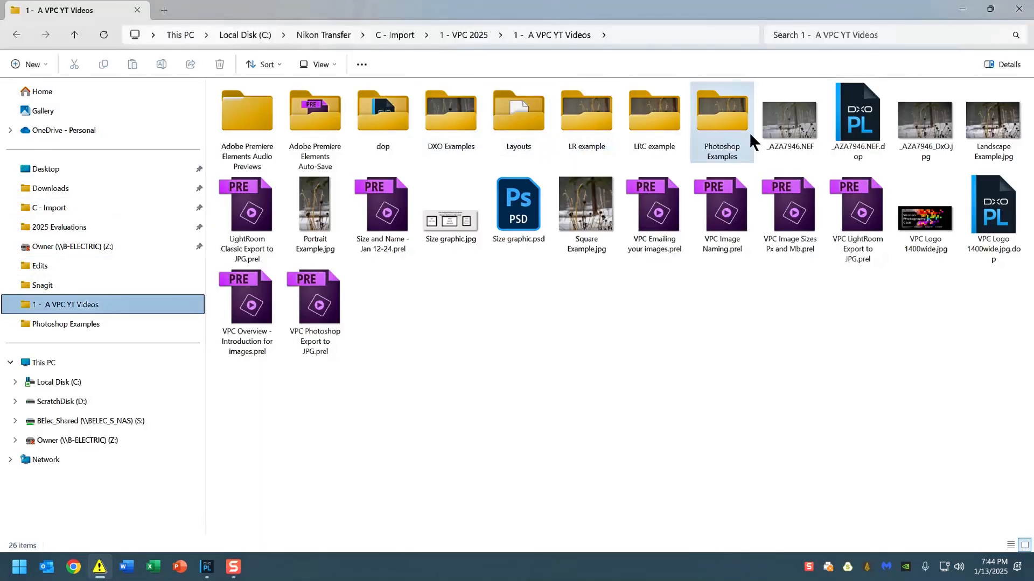
double_click(453, 124)
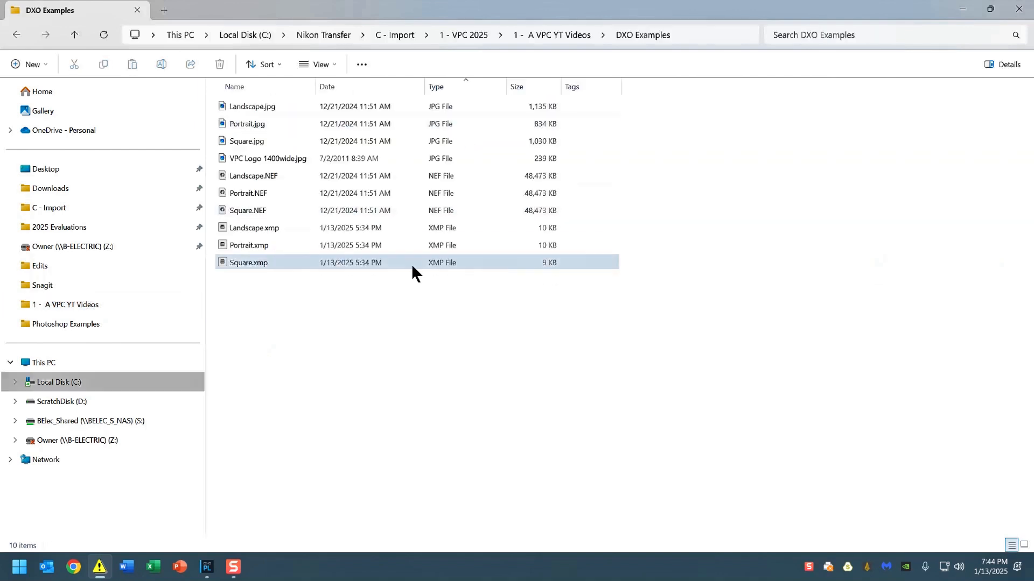
click(248, 109)
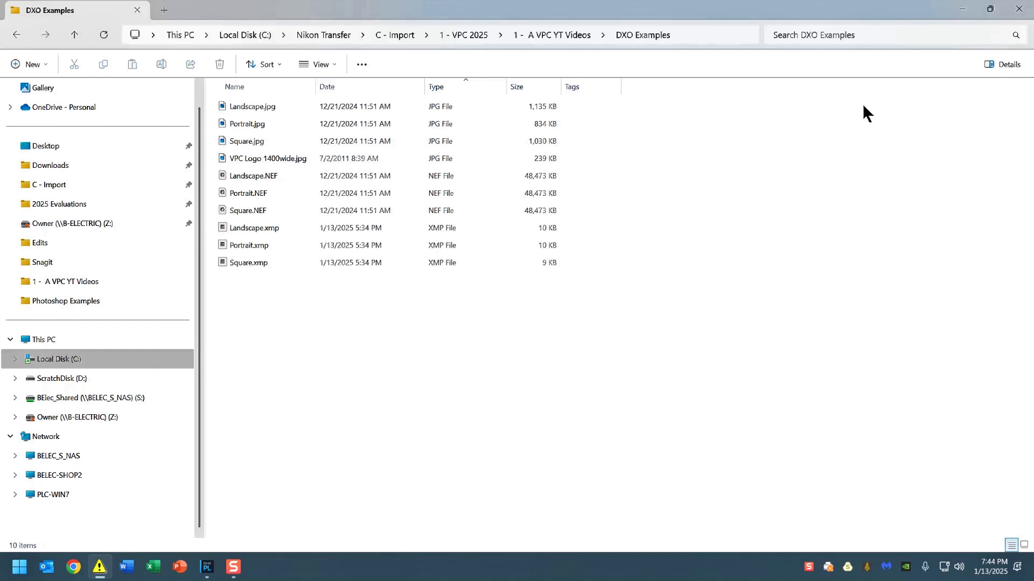
click(1019, 9)
Rename Landscape.jpg to "Landscape image - Maker Name - Outdoor scenes" in DxO PhotoLab
click(277, 484)
click(221, 507)
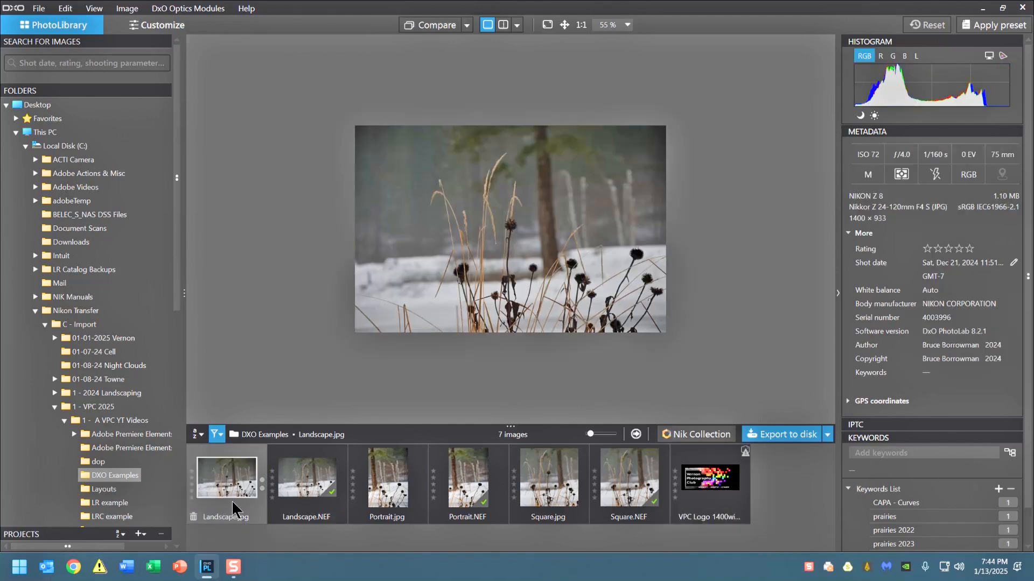
double_click(233, 515)
text(image -)
text( Maker N)
text(ame)
text( - Out)
text(door)
text( secen)
key(BackSpace)
key(BackSpace)
key(BackSpace)
text(cene)
key(Return)
click(270, 532)
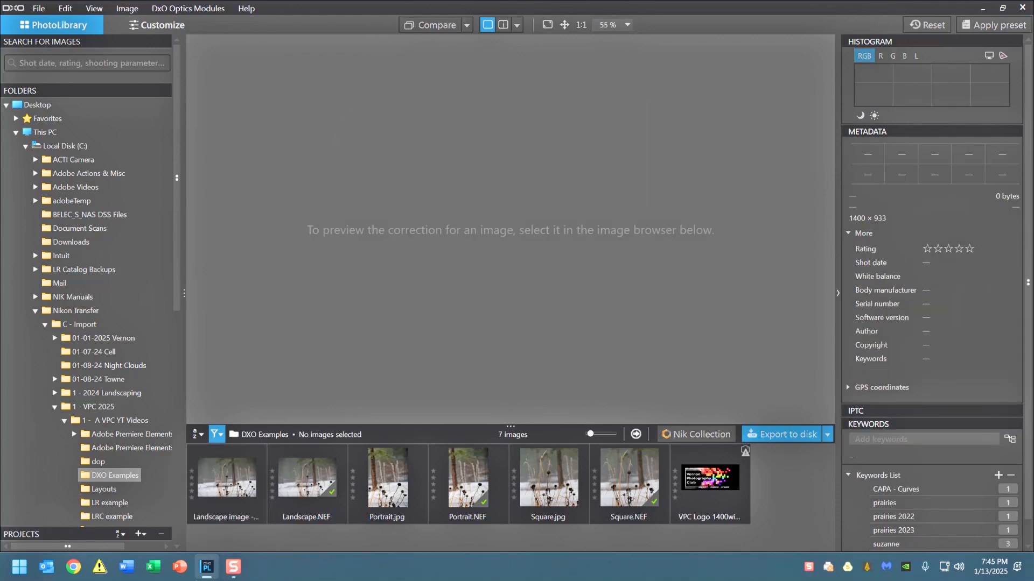
Check the renamed file in File Explorer's DXO Examples folder, fitting the Name column to the full names, and close the window
click(100, 567)
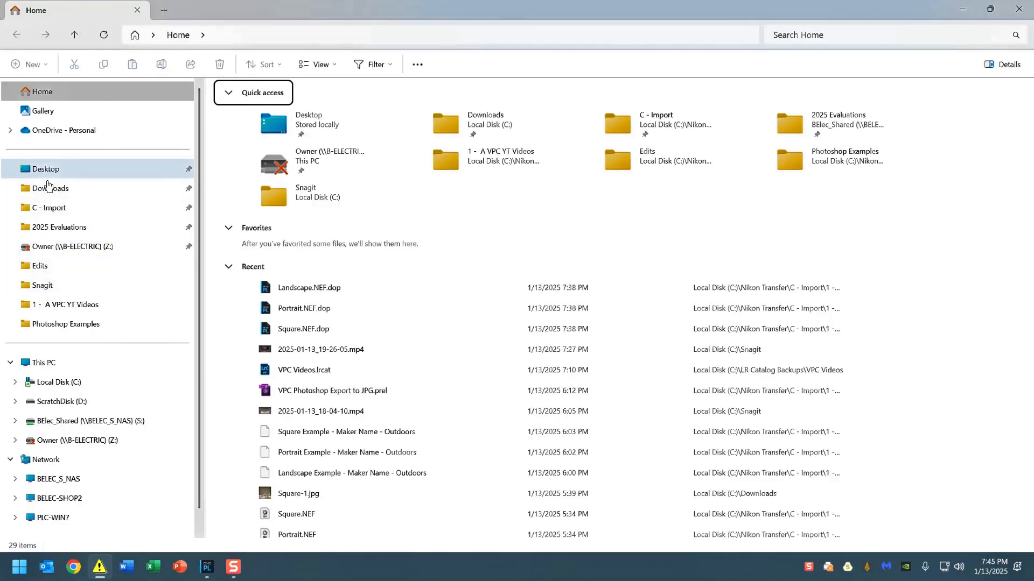
click(67, 305)
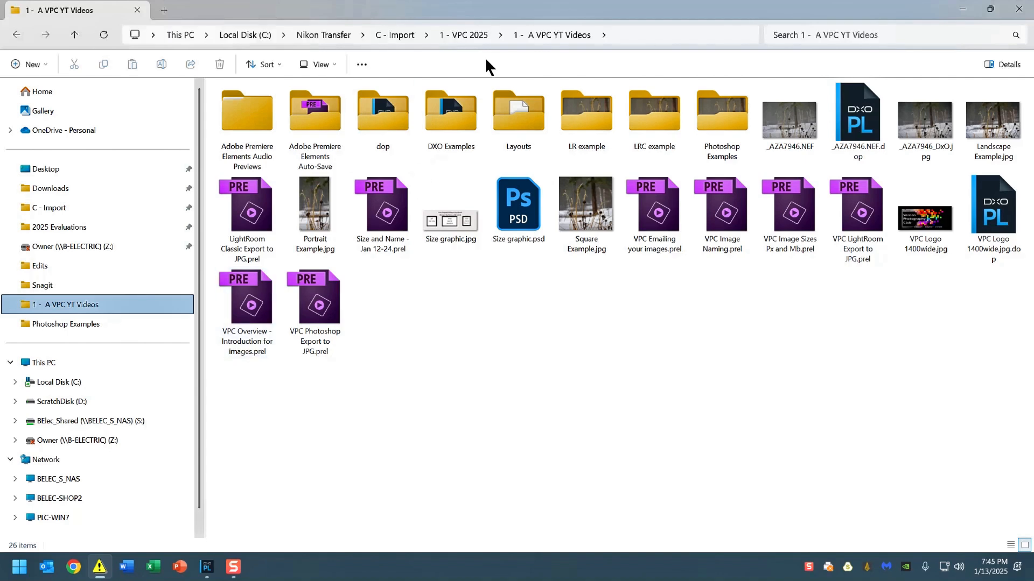
double_click(437, 130)
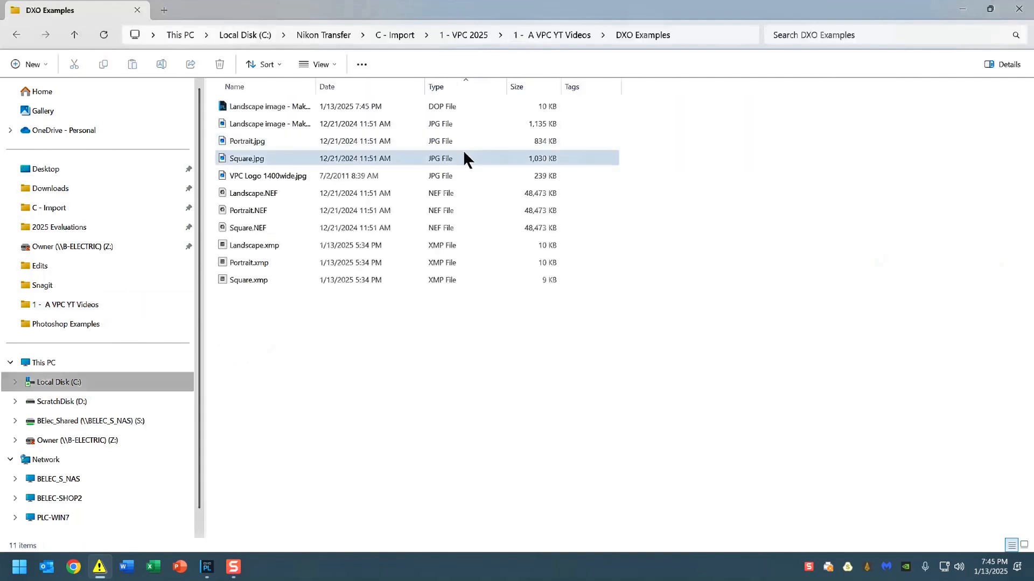
double_click(316, 86)
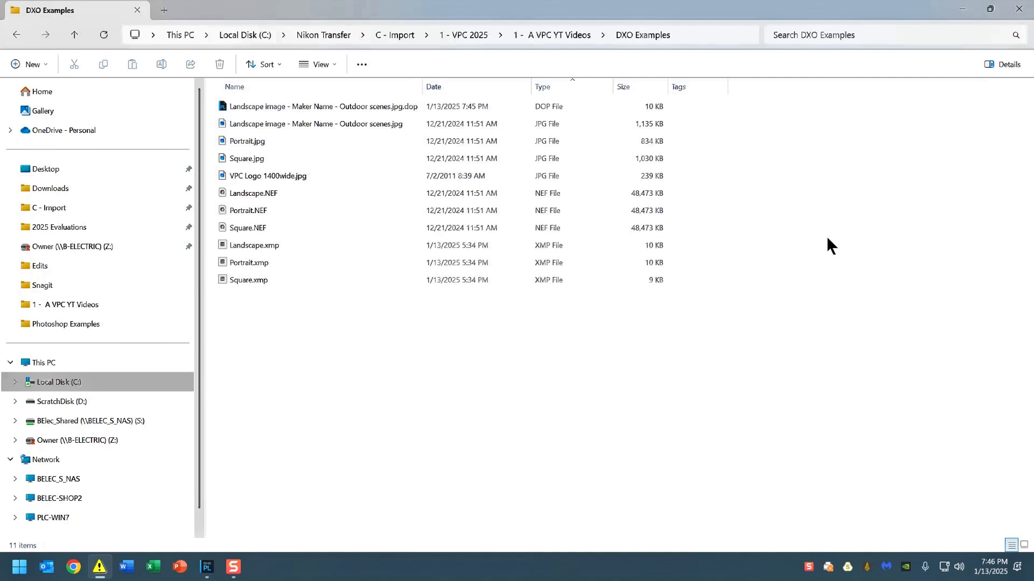
click(1018, 9)
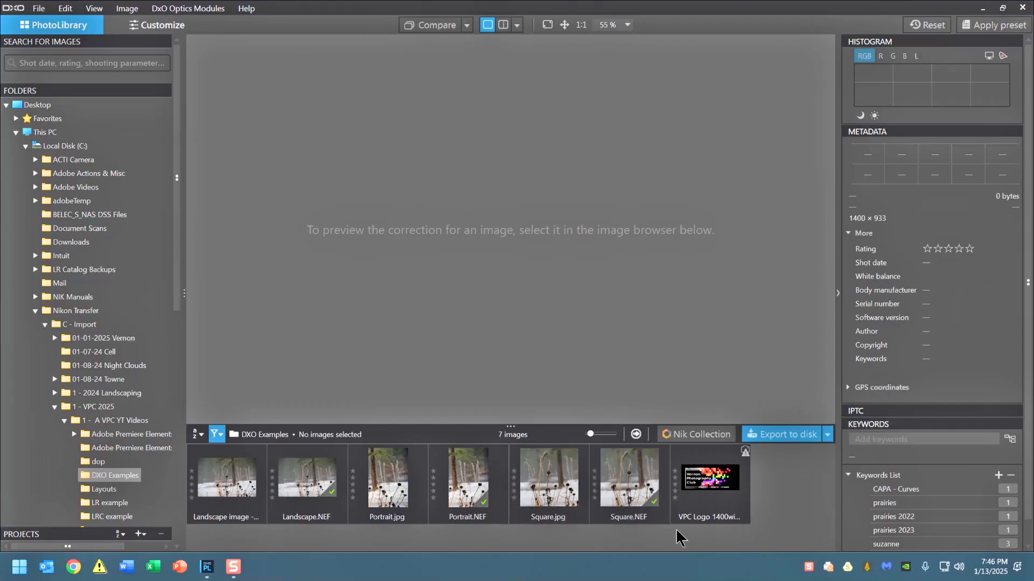
Select the renamed landscape JPEG for preview
click(225, 478)
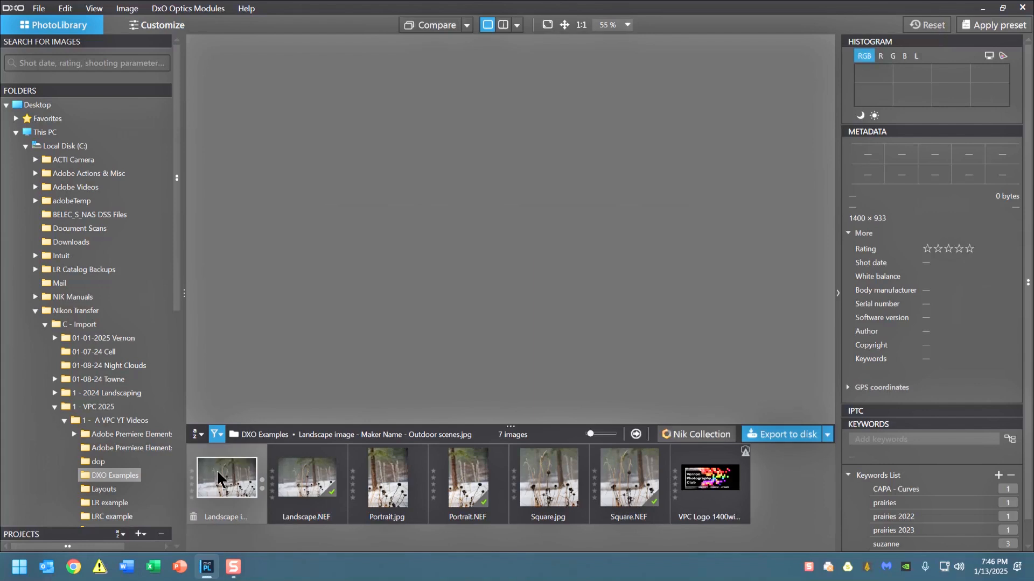